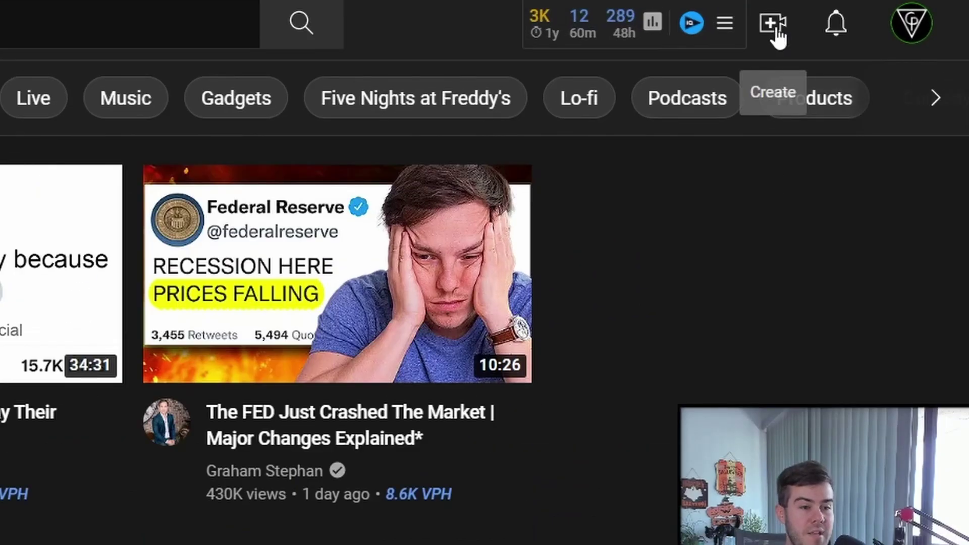
- Start a new stream with Create > Go live and copy its stream key
left_click(778, 35)
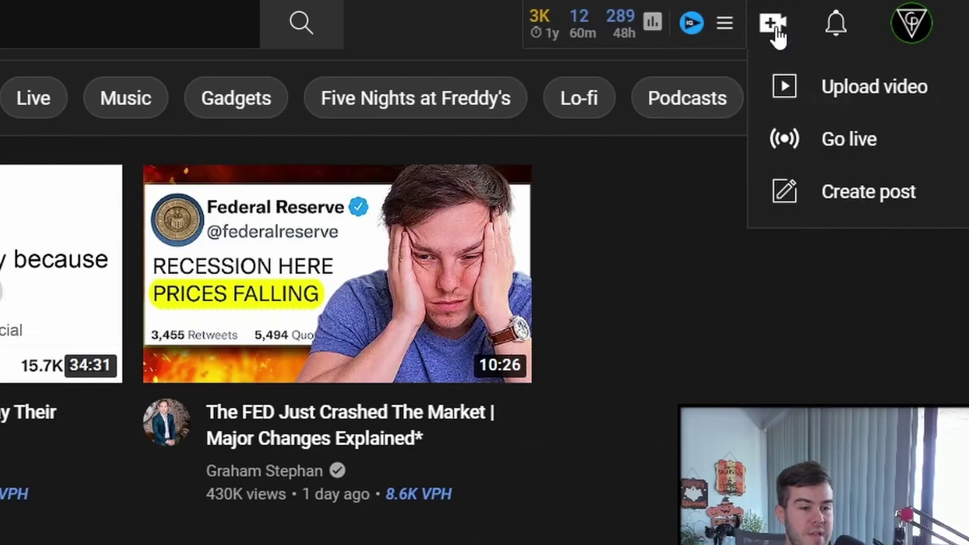
left_click(841, 146)
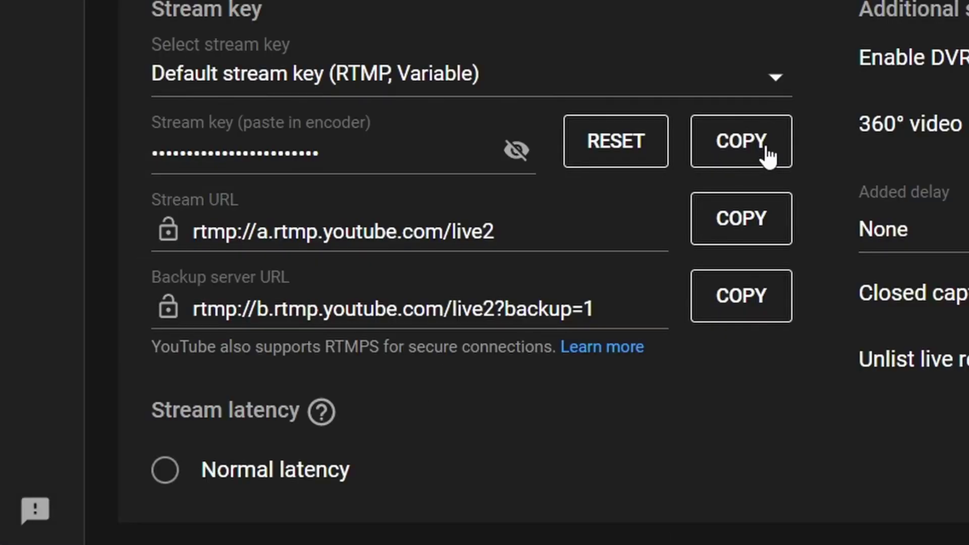
left_click(766, 149)
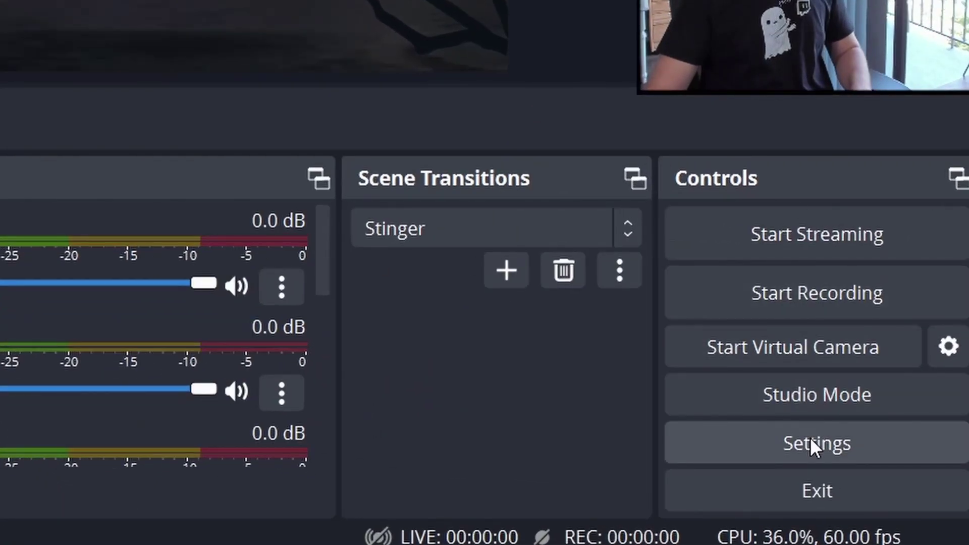
- In OBS stream settings, keep YouTube - RTMPS, replace the old stream key, and apply
left_click(811, 439)
left_click(192, 147)
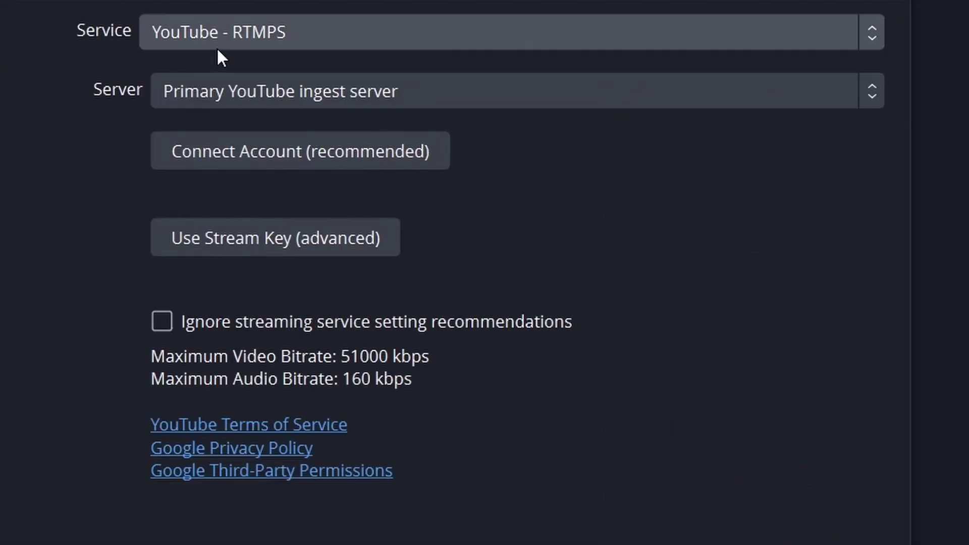
left_click(699, 106)
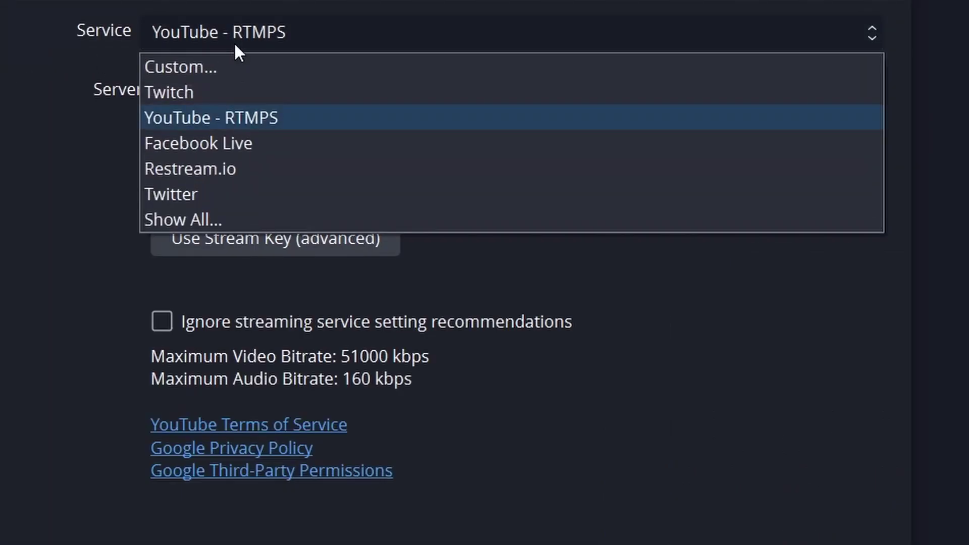
left_click(222, 116)
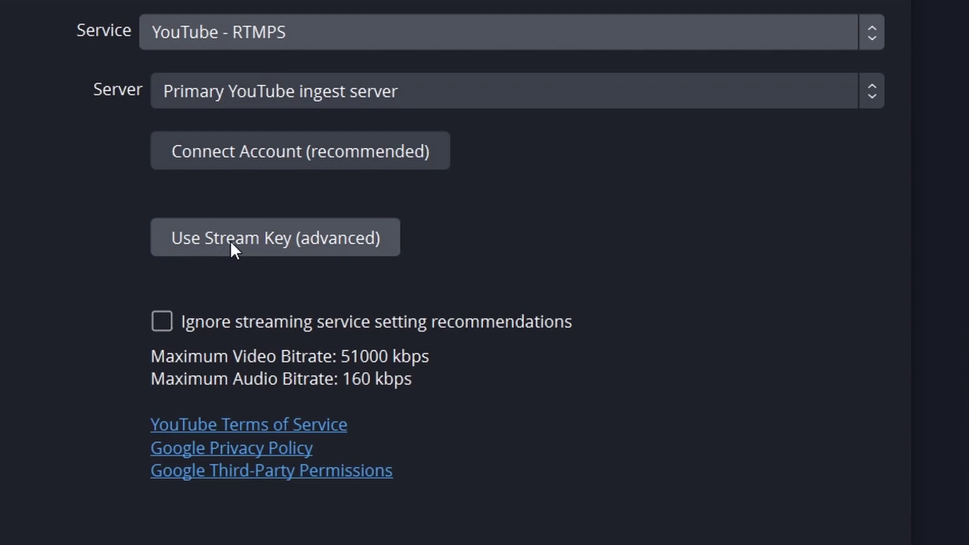
left_click(270, 244)
double_click(477, 147)
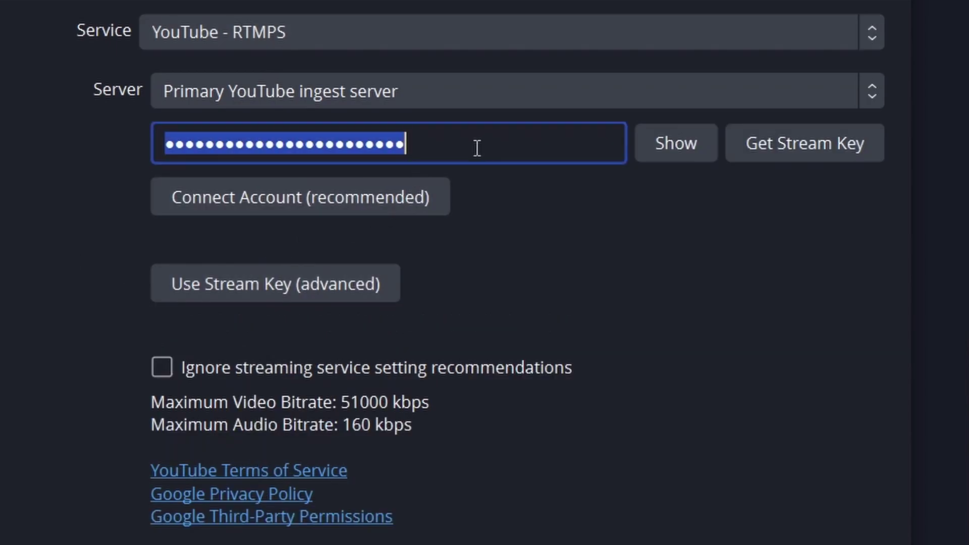
key("BackSpace")
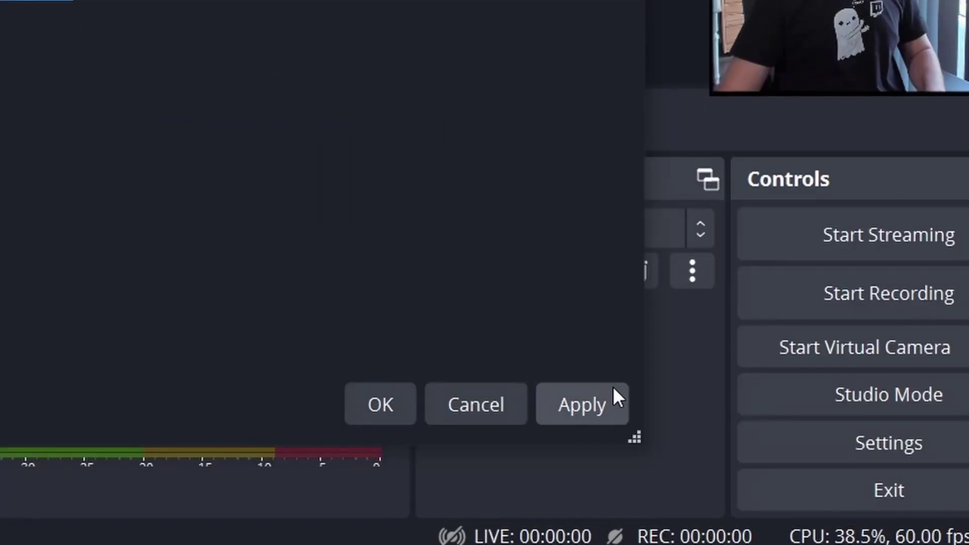
left_click(594, 404)
left_click(363, 407)
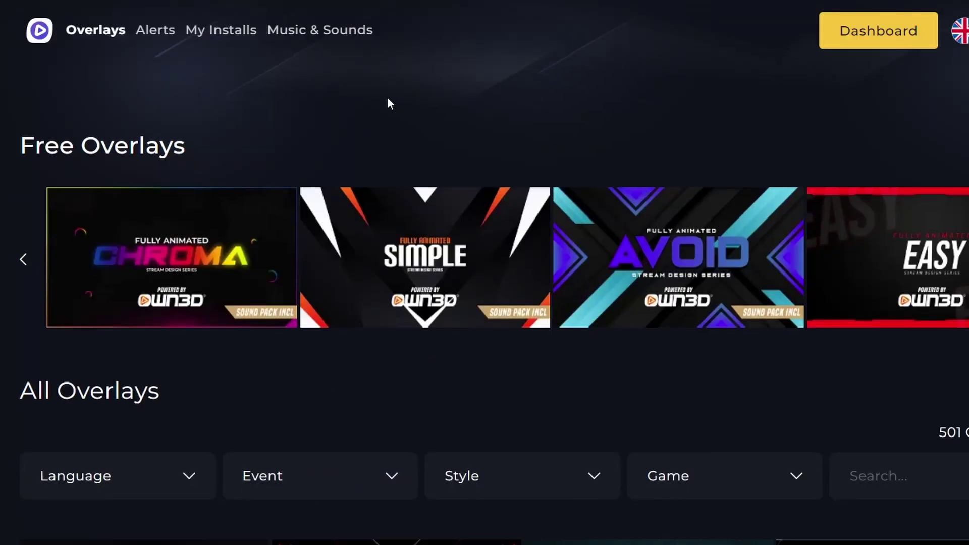
scroll(389, 103, "down", 6)
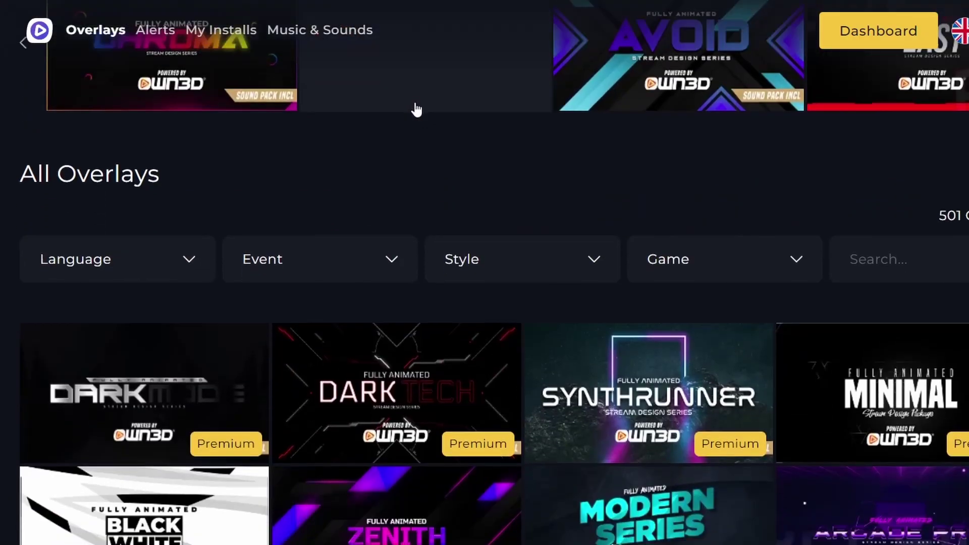
scroll(532, 169, "up", 1)
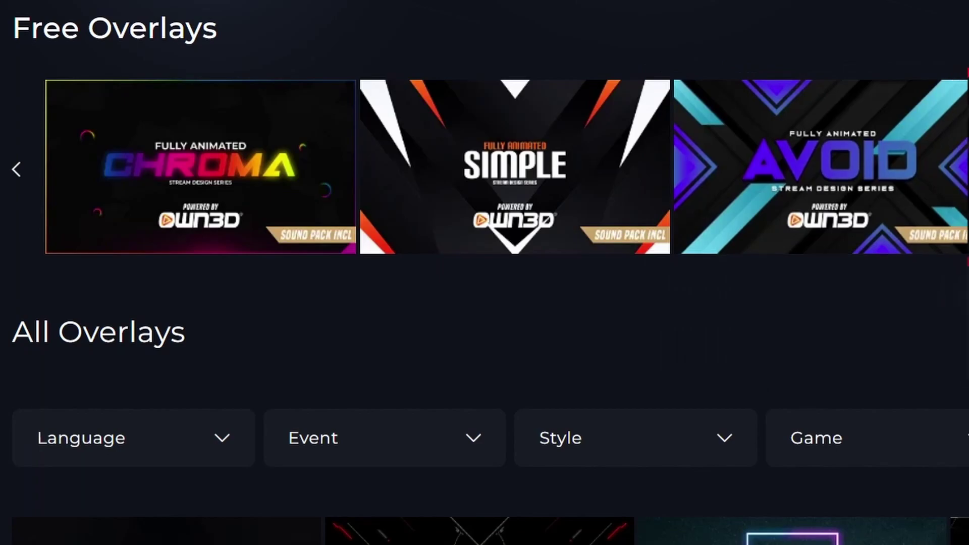
left_click(960, 174)
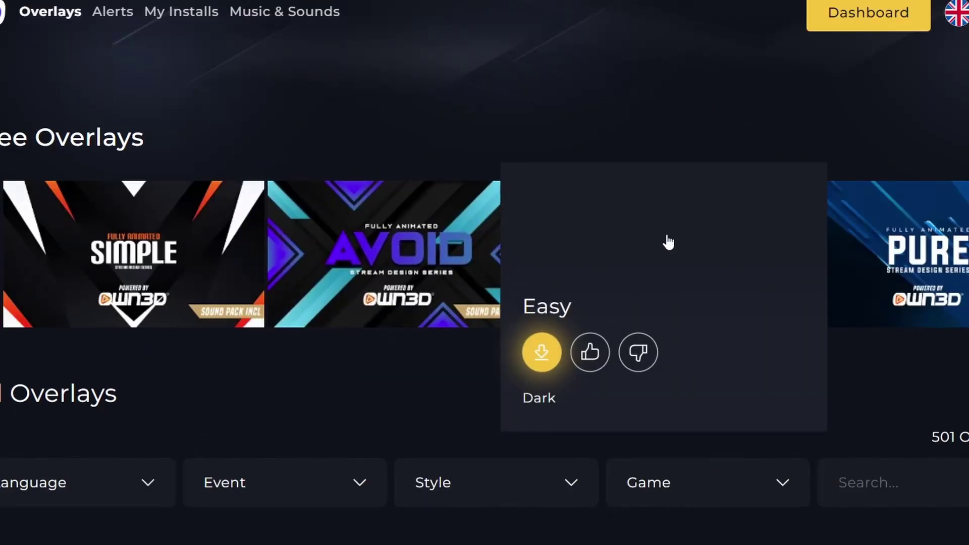
left_click(839, 143)
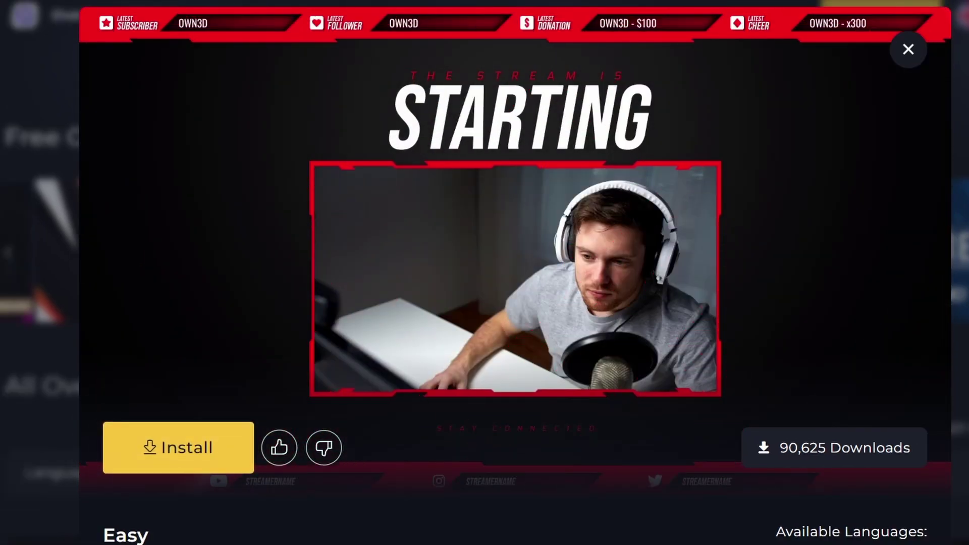
scroll(457, 363, "down", 5)
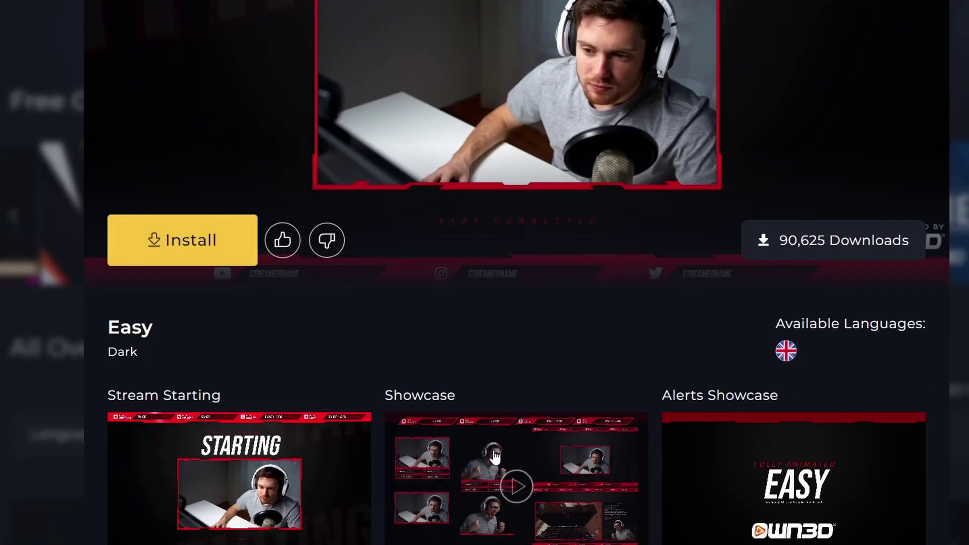
scroll(499, 449, "up", 3)
scroll(500, 451, "up", 3)
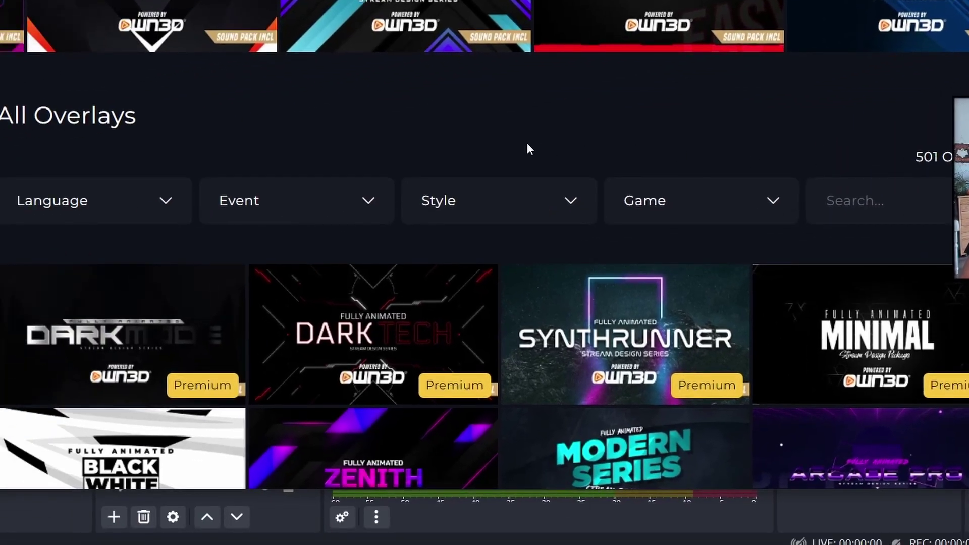
scroll(527, 145, "down", 8)
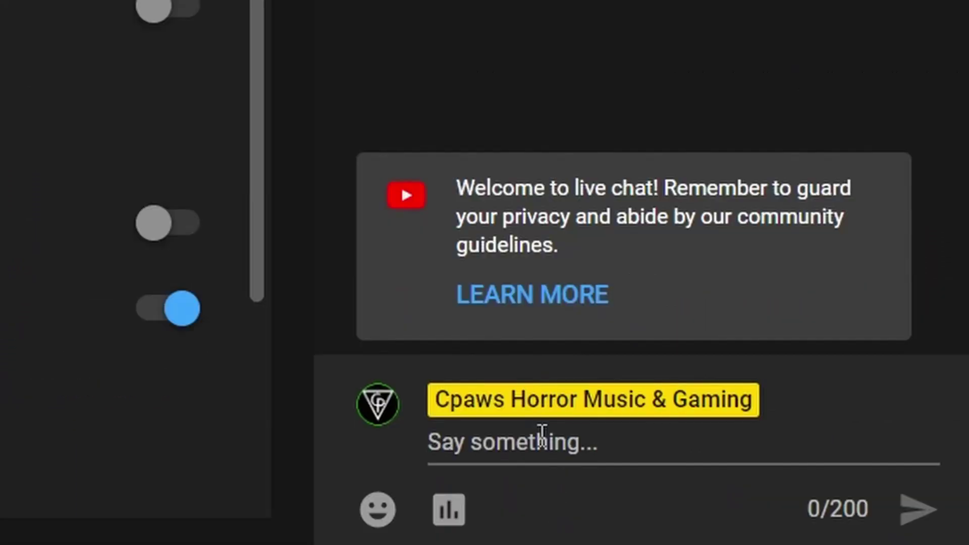
left_click(537, 450)
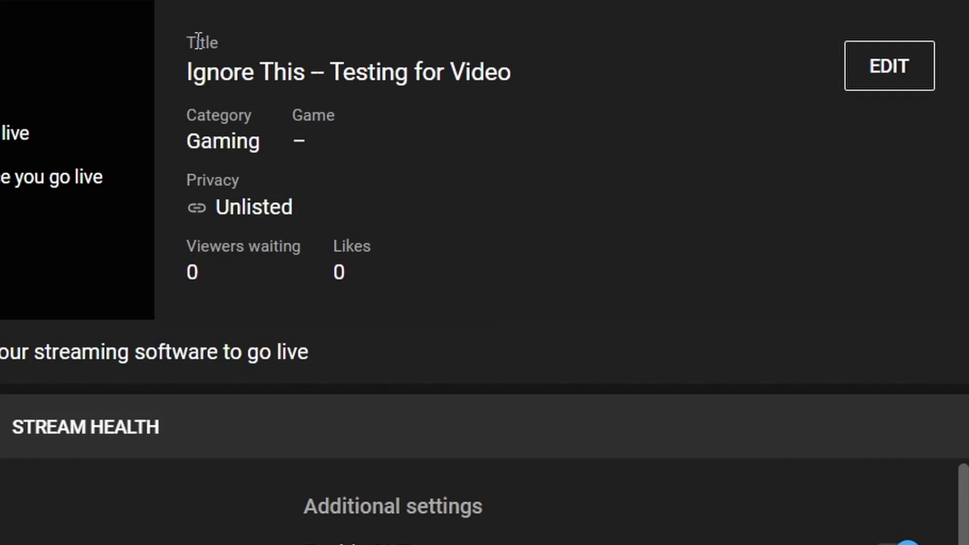
left_click_drag(189, 66, 358, 71)
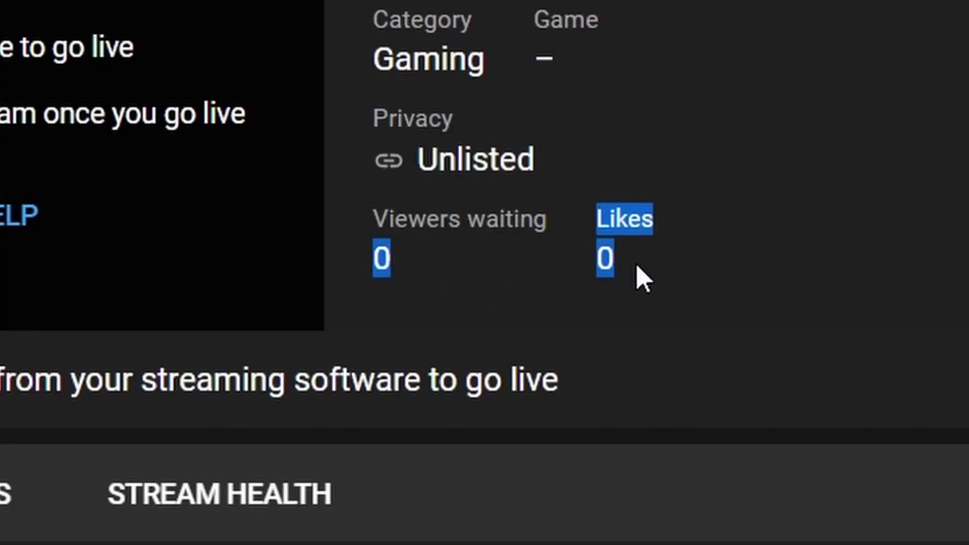
left_click(616, 249)
left_click_drag(497, 257, 520, 266)
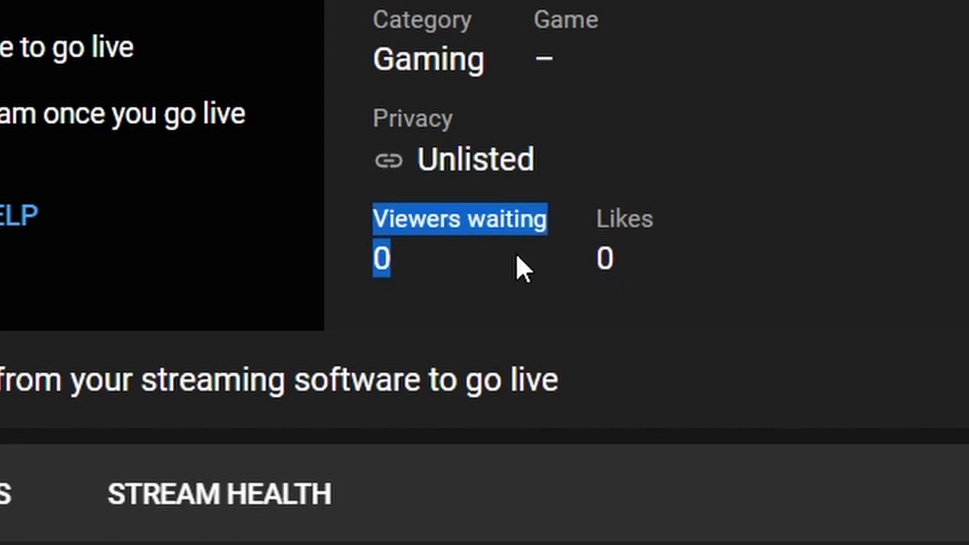
left_click(519, 266)
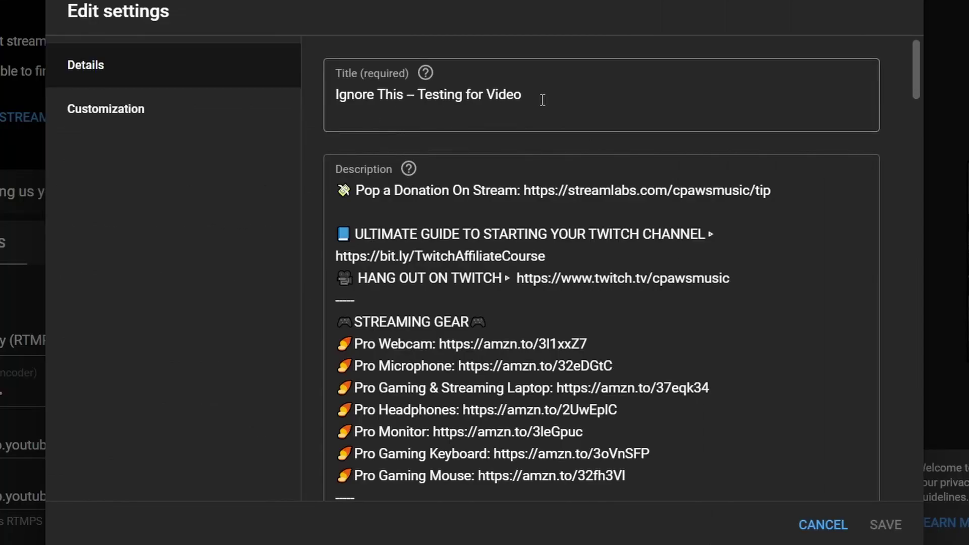
scroll(504, 222, "down", 2)
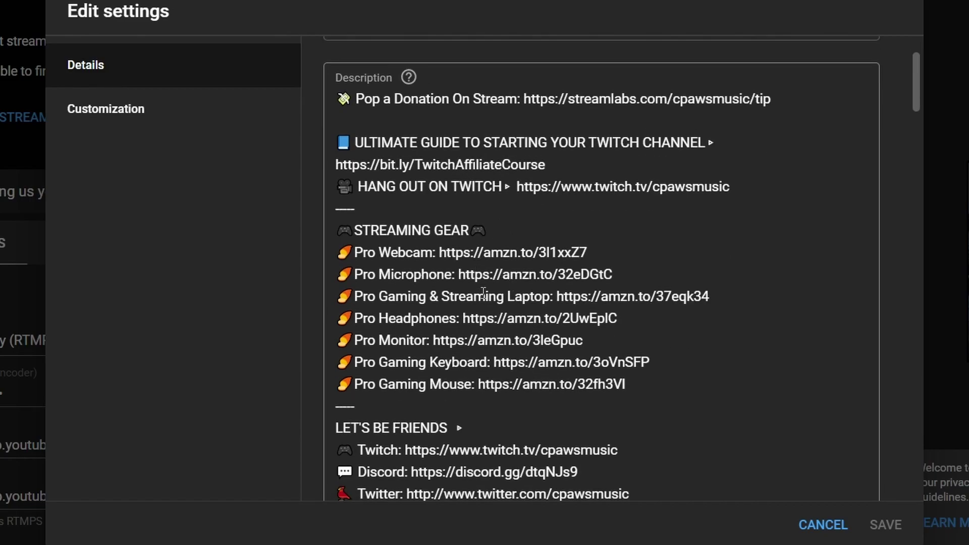
scroll(484, 293, "down", 2)
scroll(395, 195, "up", 4)
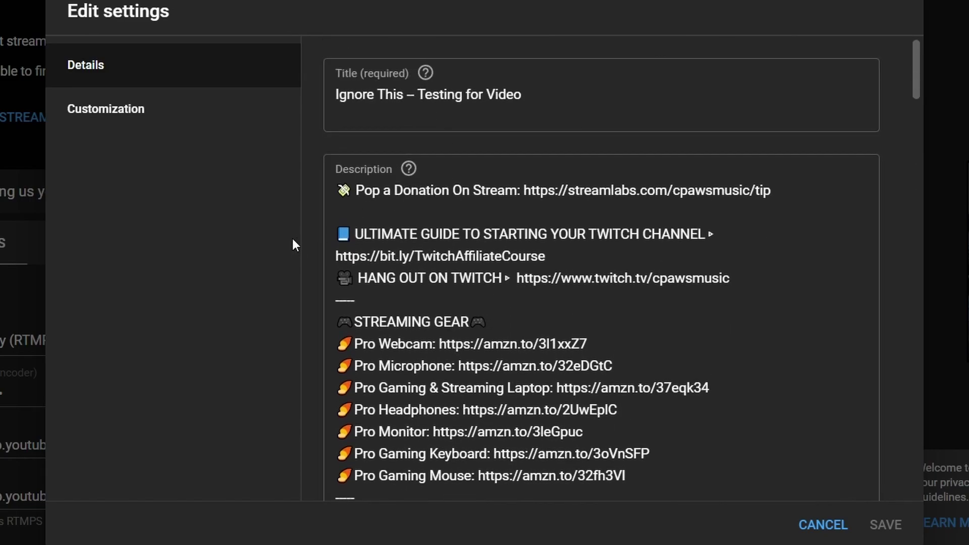
scroll(326, 162, "down", 18)
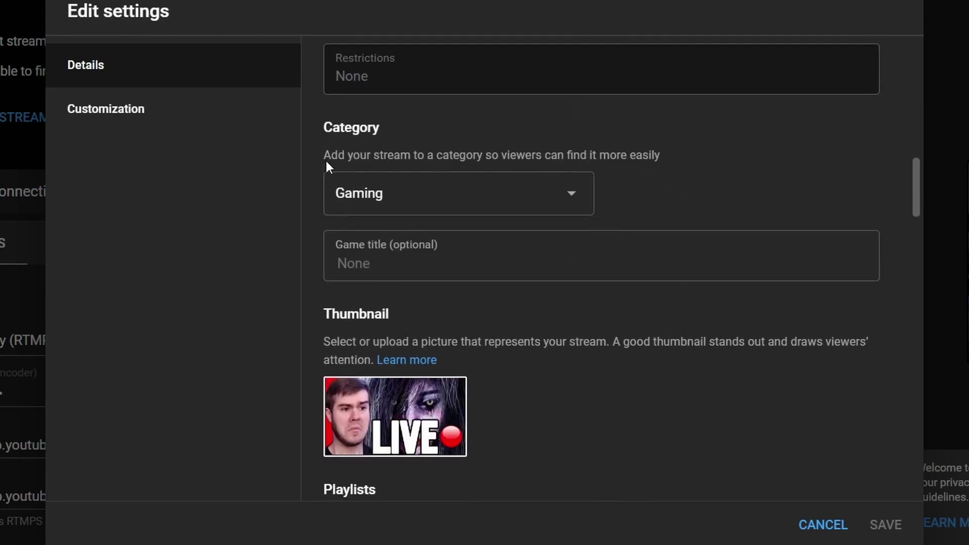
scroll(327, 162, "down", 2)
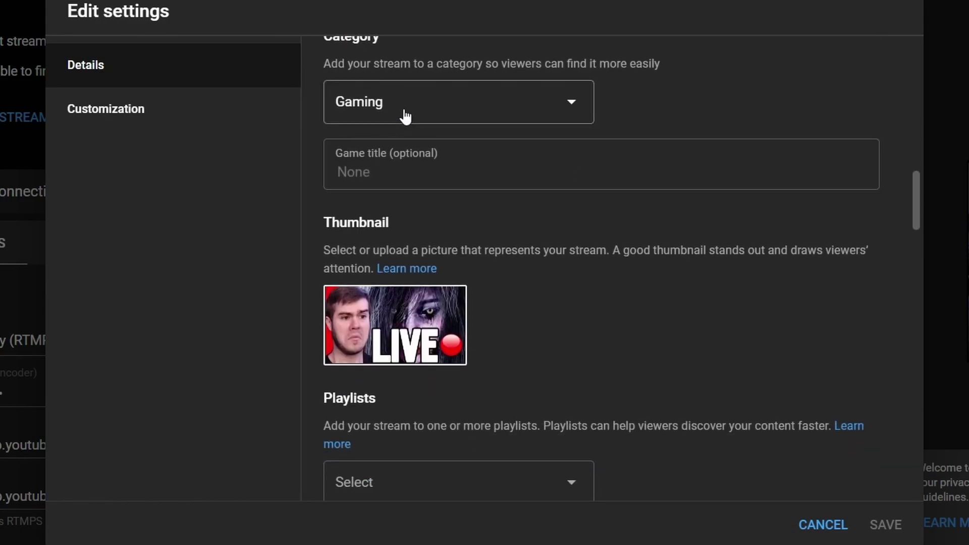
left_click(411, 177)
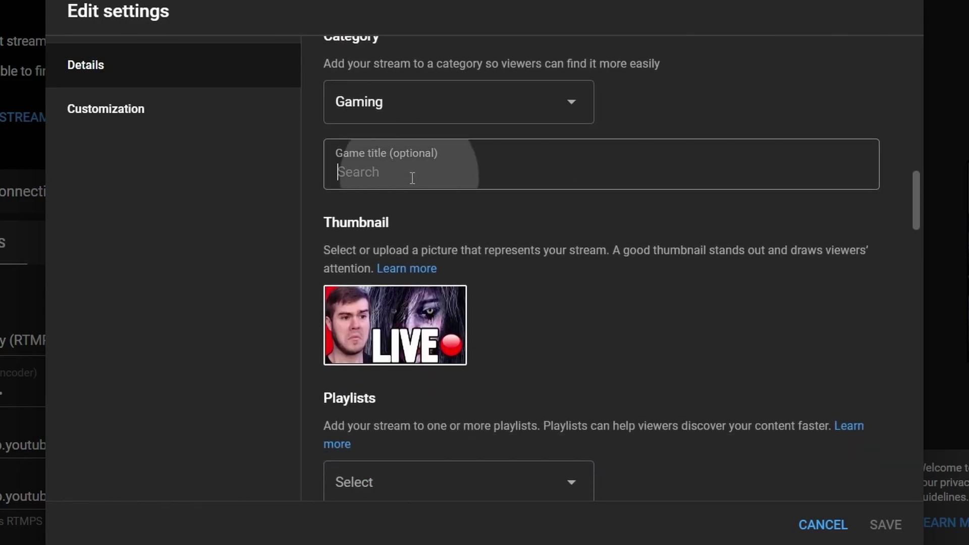
scroll(500, 207, "down", 4)
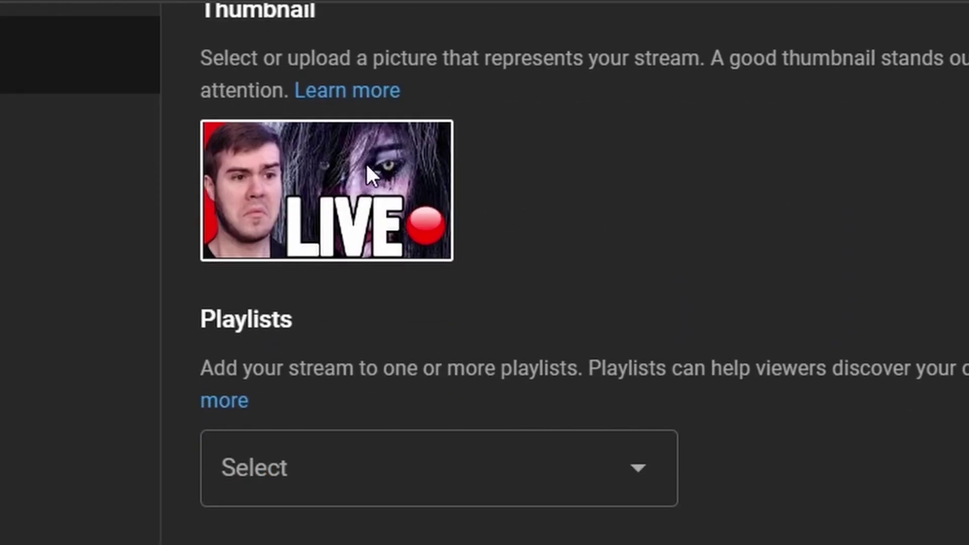
mouse_move(402, 222)
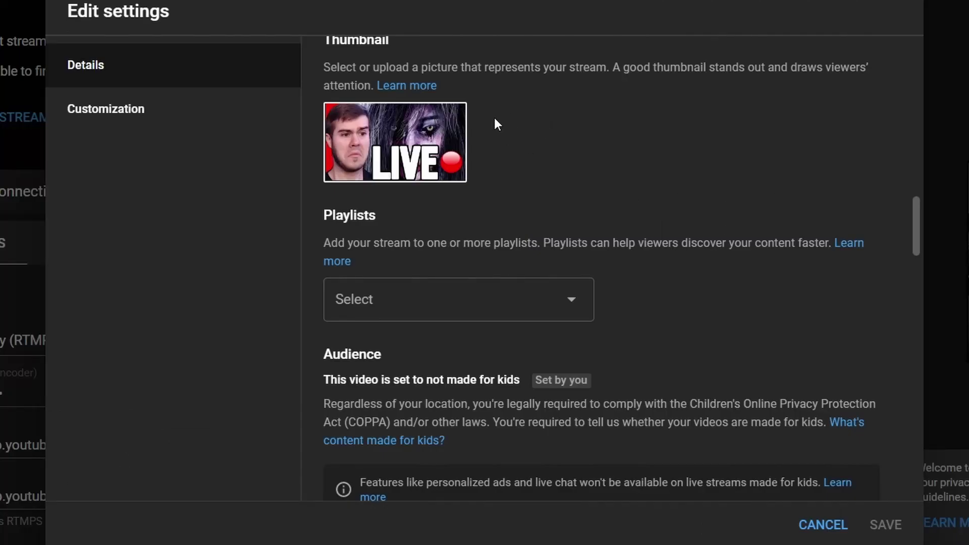
scroll(454, 131, "down", 3)
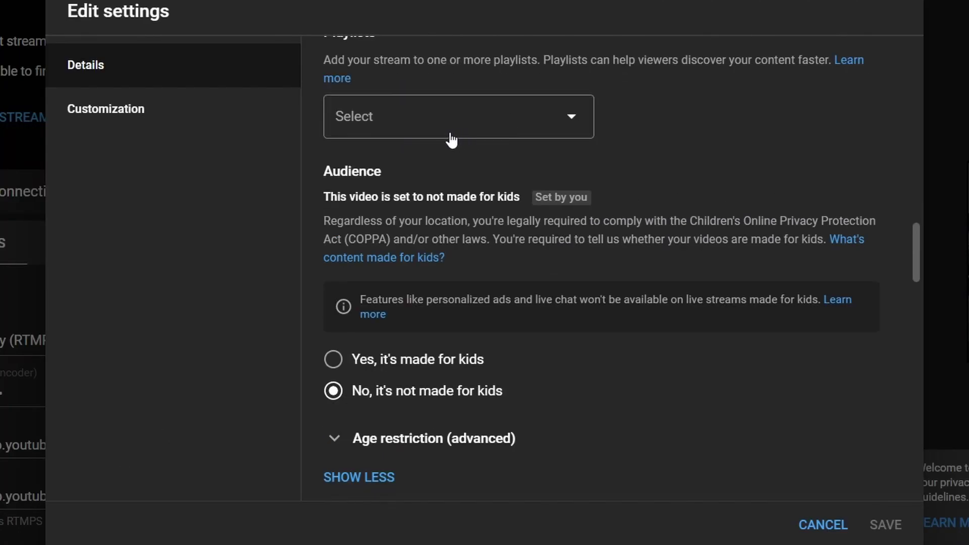
scroll(318, 146, "down", 7)
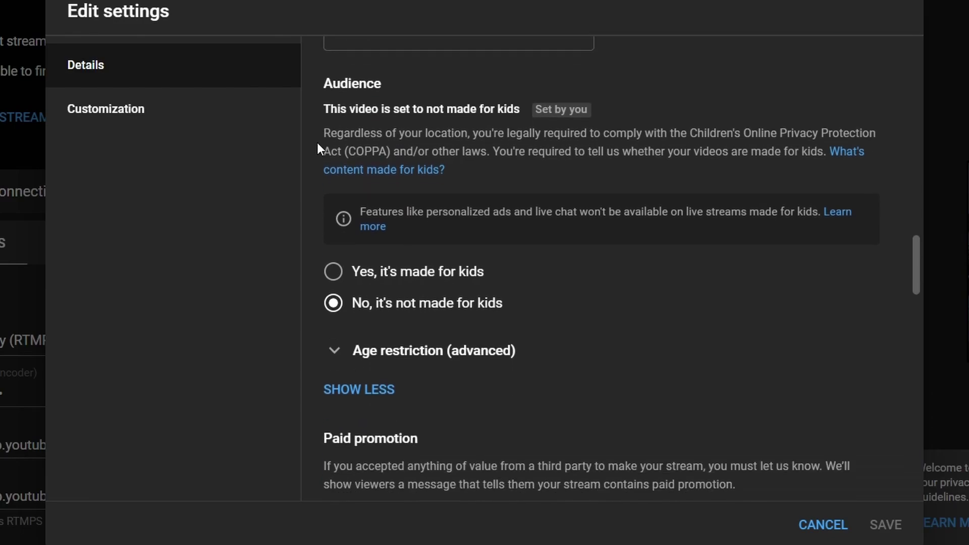
scroll(317, 142, "down", 8)
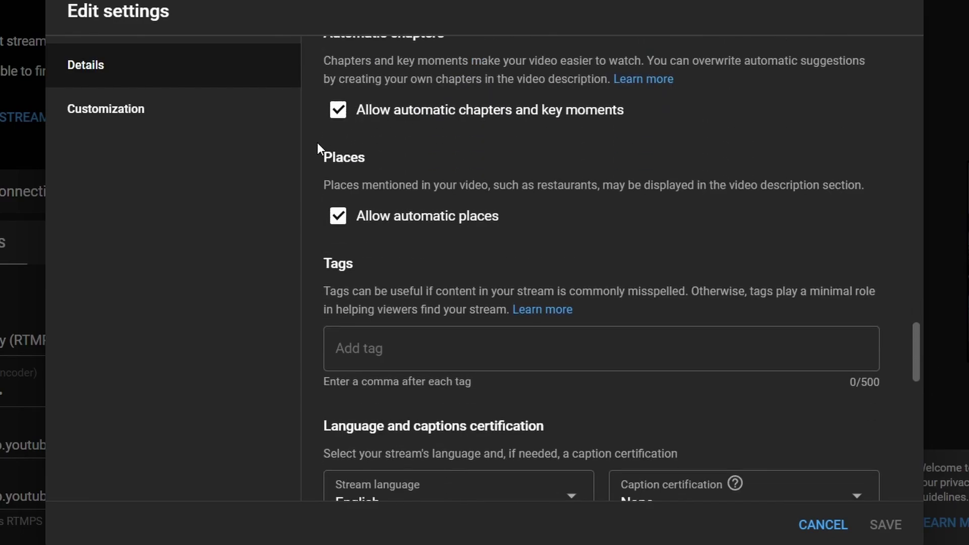
left_click(399, 128)
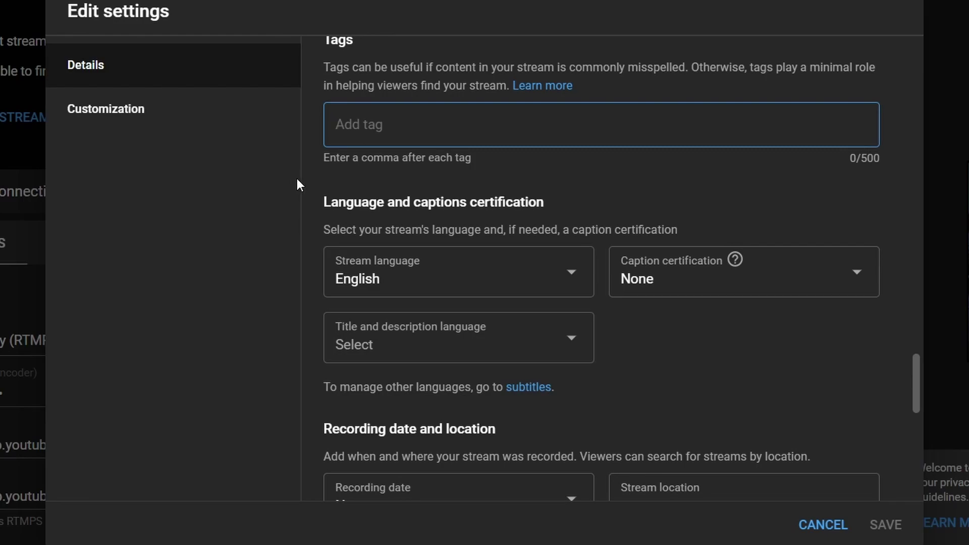
scroll(295, 177, "down", 6)
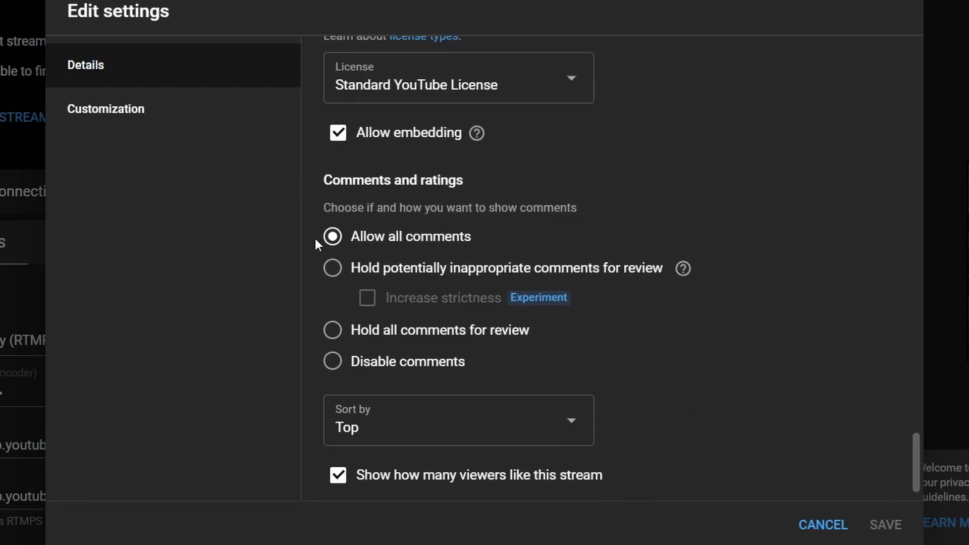
scroll(315, 238, "down", 1)
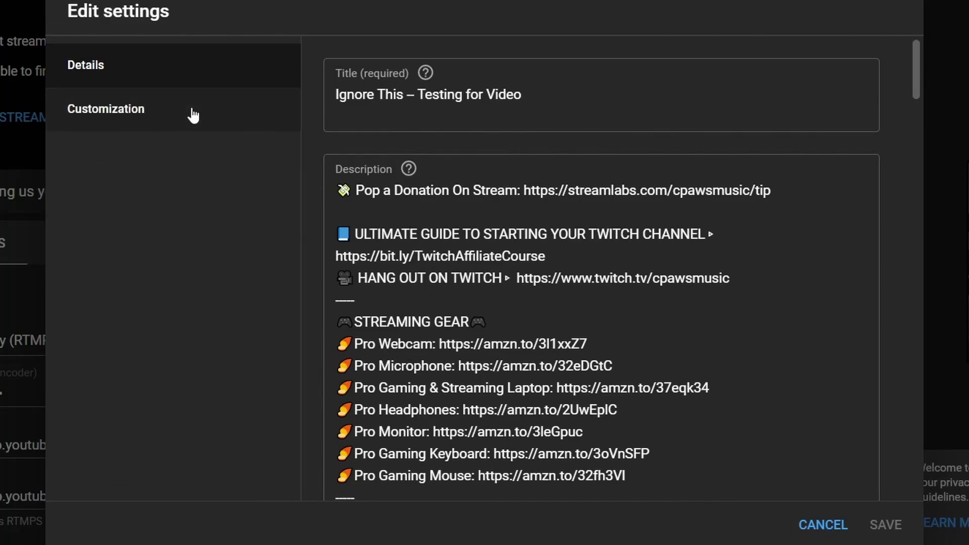
- Review the Customization tab's Live Chat options and choose a Redirect video
left_click(193, 115)
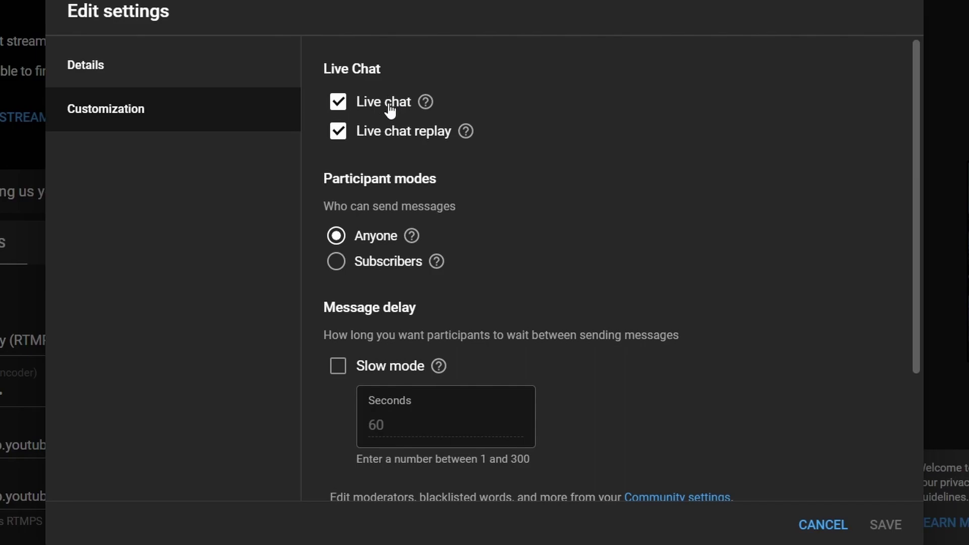
scroll(681, 175, "down", 2)
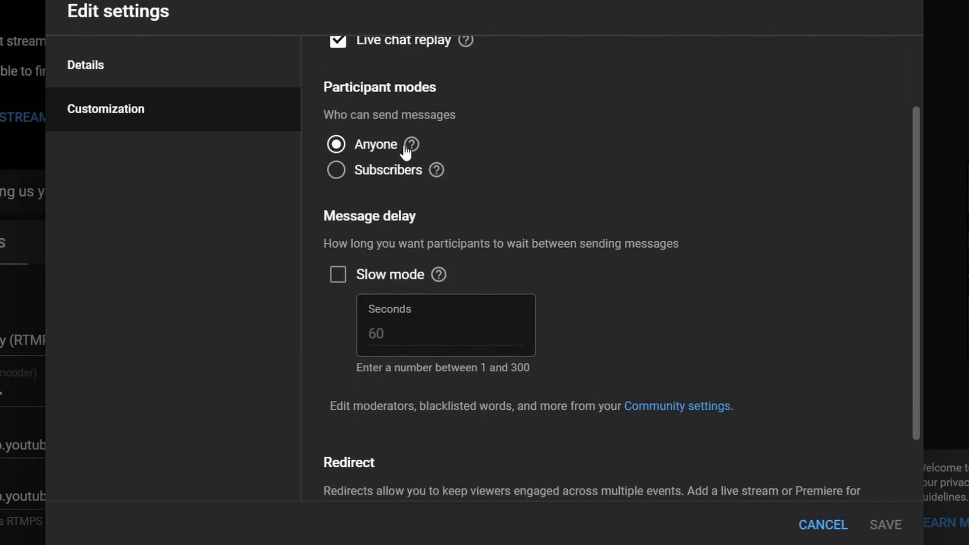
mouse_move(405, 148)
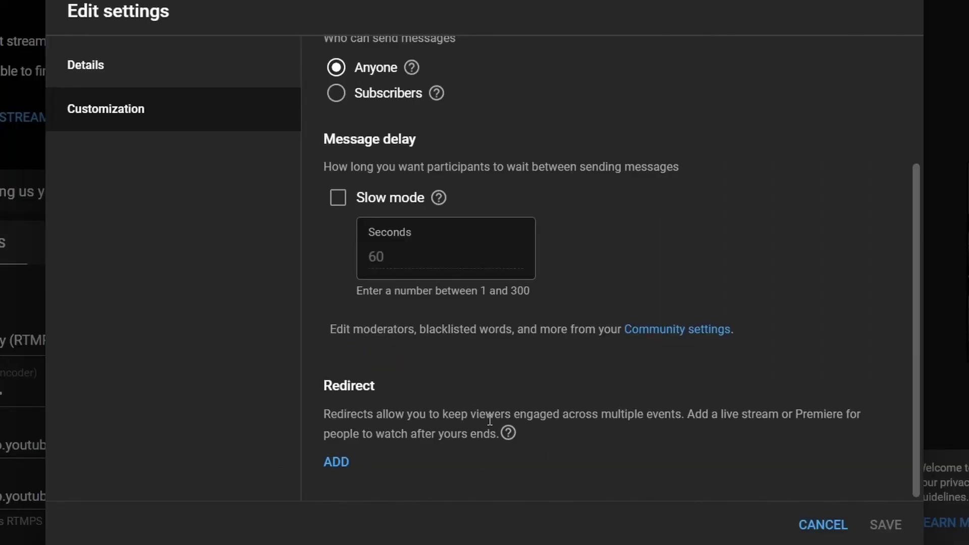
left_click(348, 464)
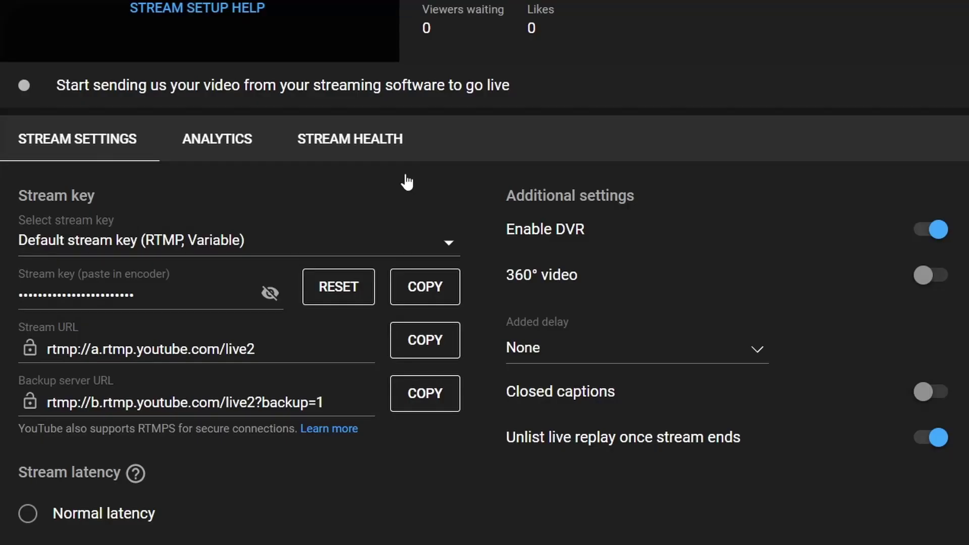
scroll(244, 228, "down", 3)
scroll(430, 278, "up", 3)
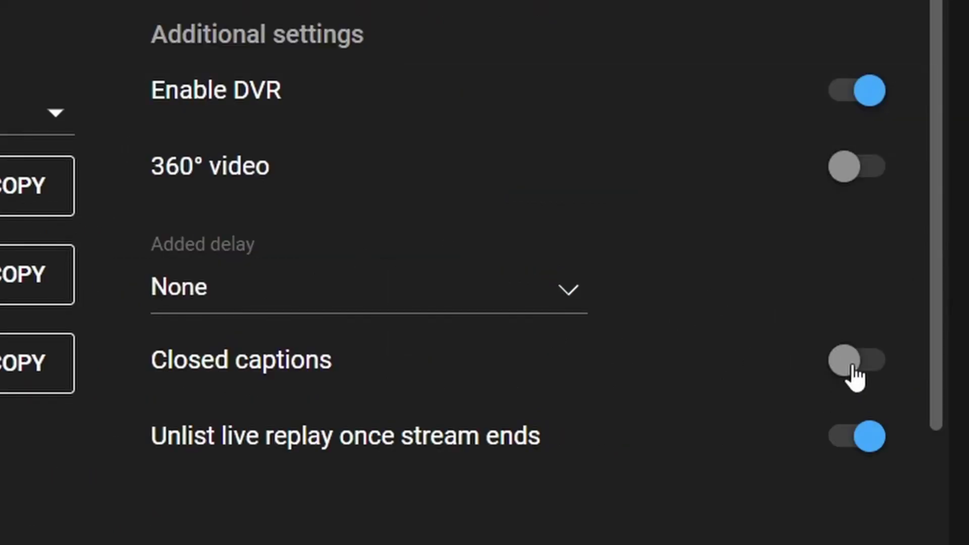
scroll(854, 379, "down", 3)
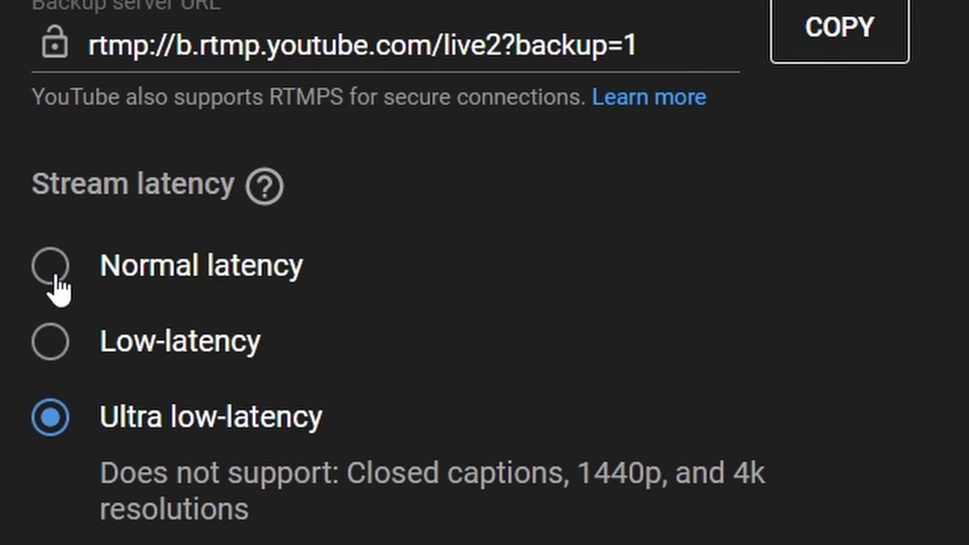
mouse_move(243, 212)
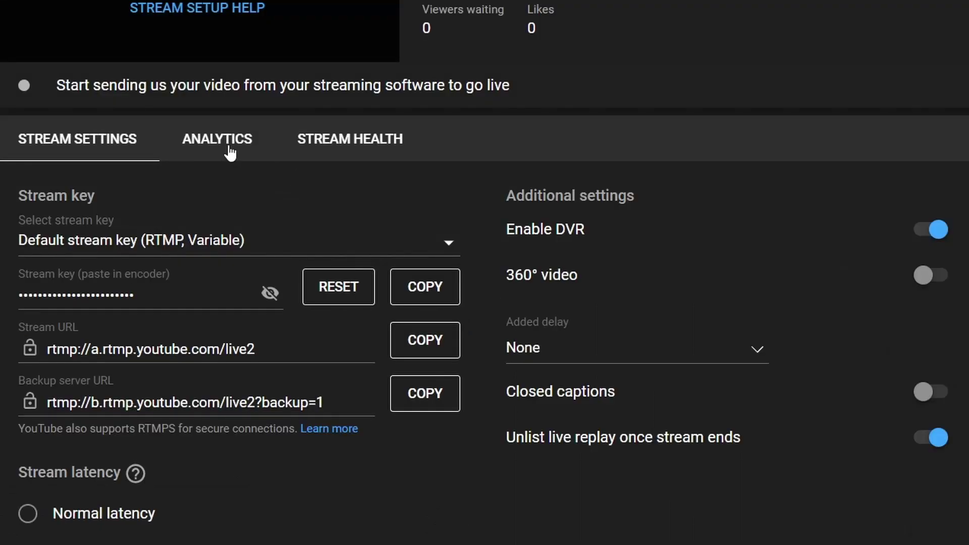
- Browse the Analytics, Stream Health, Webcam and scheduled-stream views
left_click(201, 154)
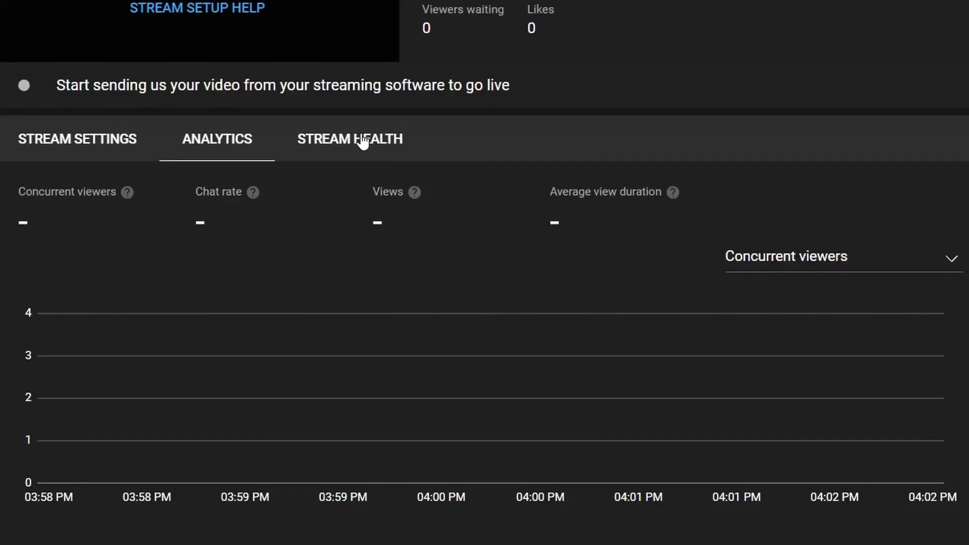
left_click(363, 143)
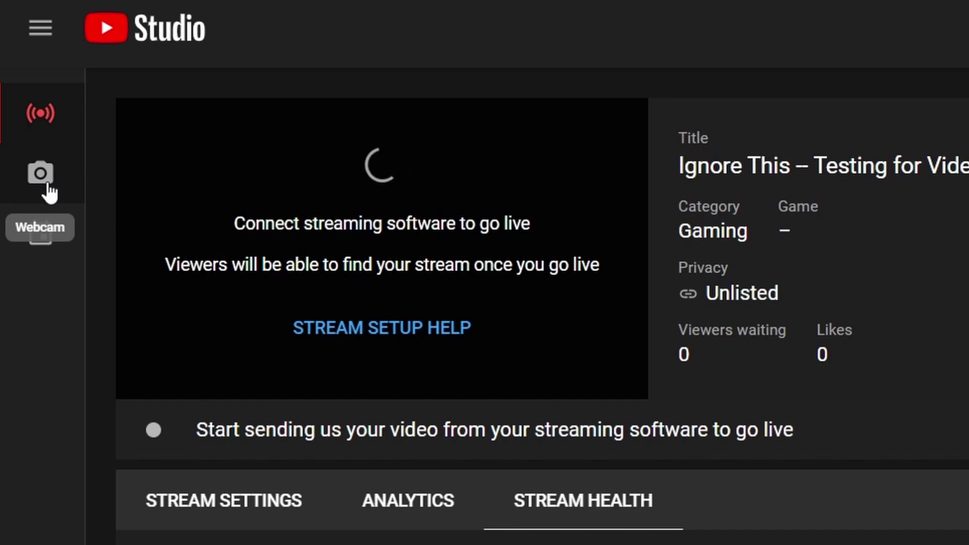
left_click(47, 186)
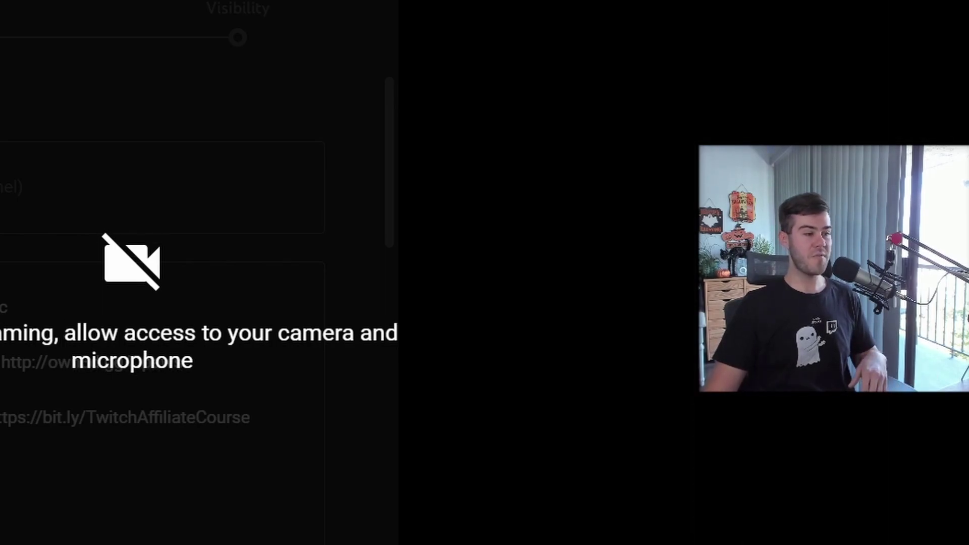
left_click(31, 143)
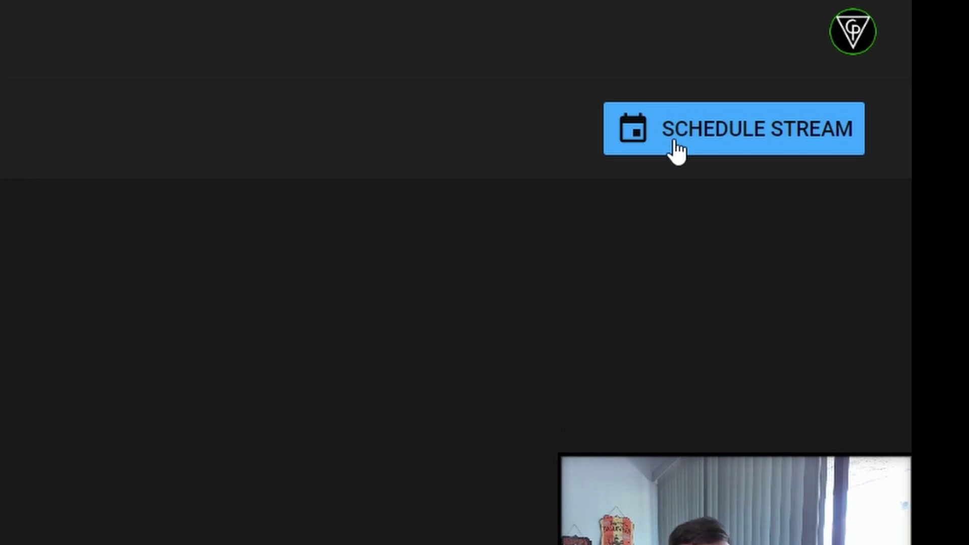
left_click(821, 147)
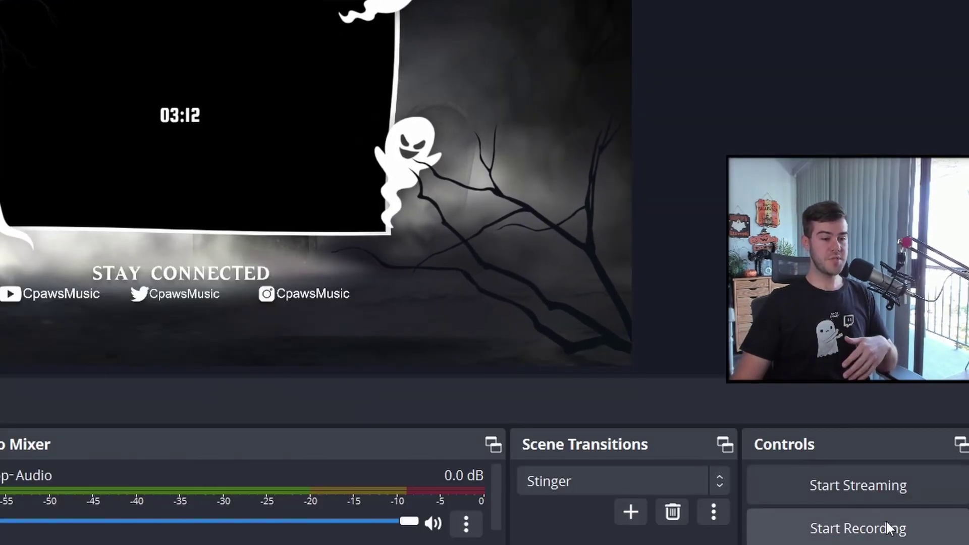
- Start streaming from OBS so the YouTube broadcast goes live
left_click(867, 488)
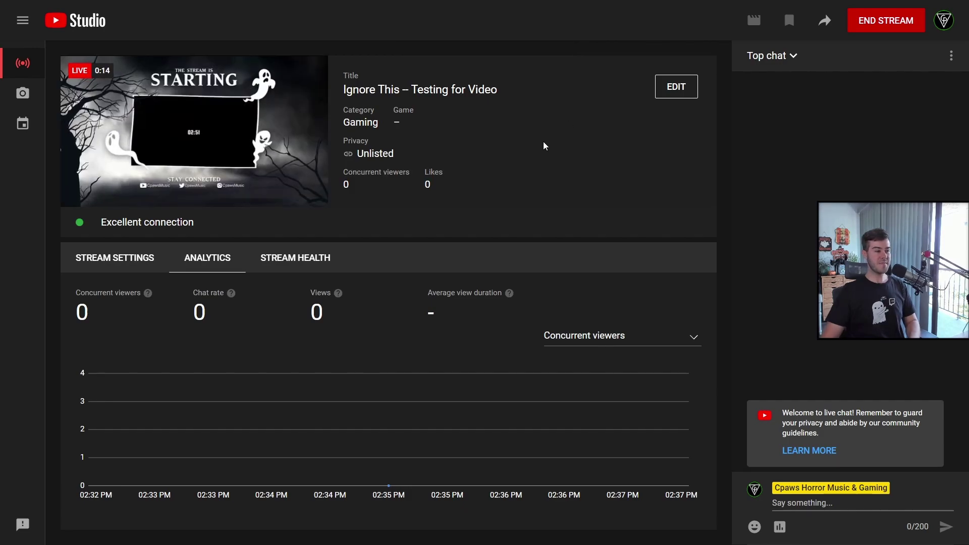
- Show the Excellent connection status in Stream Settings, then confirm 'Stream is healthy' under Stream Health
mouse_move(157, 106)
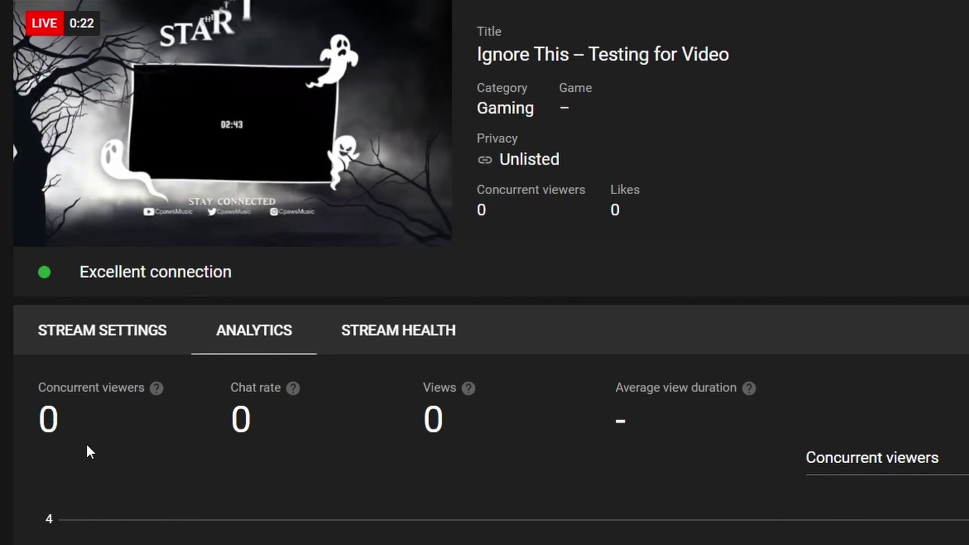
left_click(101, 337)
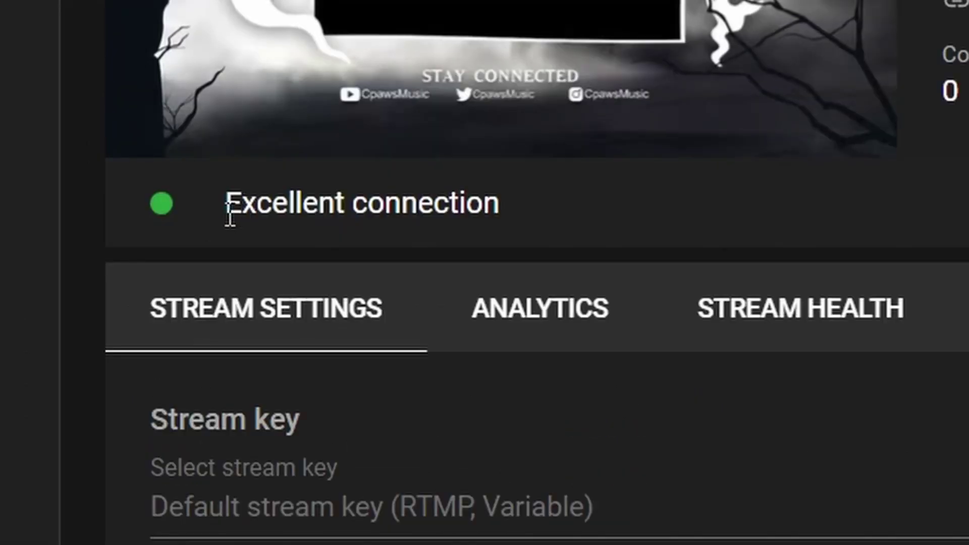
left_click_drag(76, 283, 236, 273)
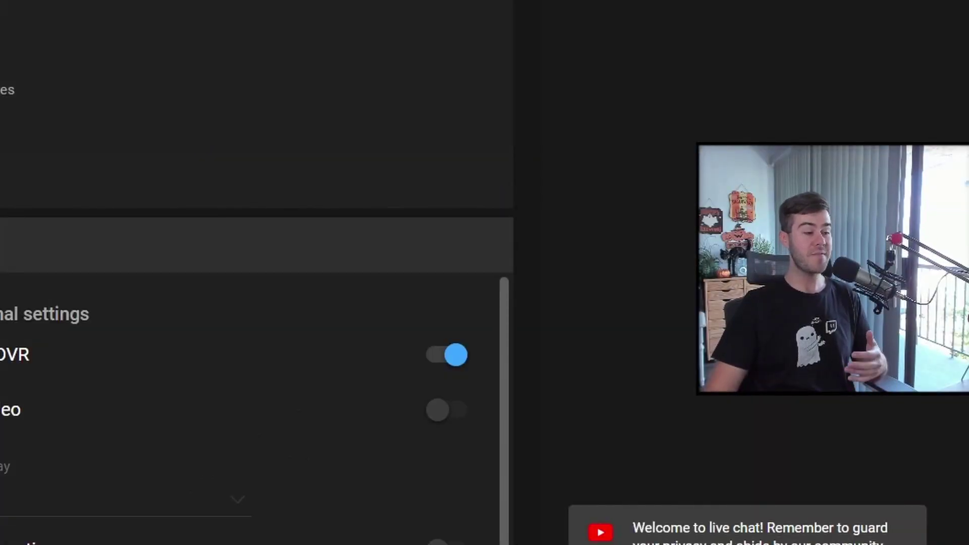
left_click(276, 353)
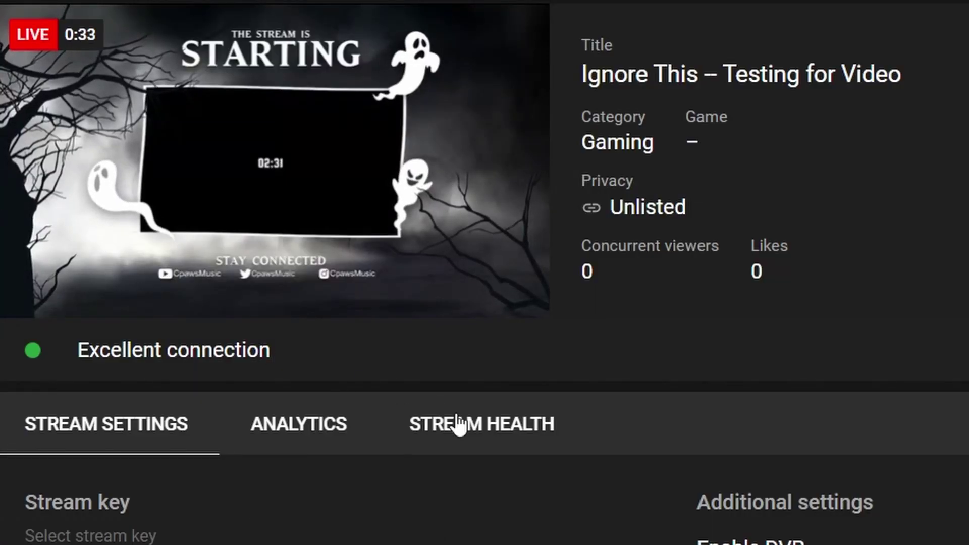
left_click(457, 425)
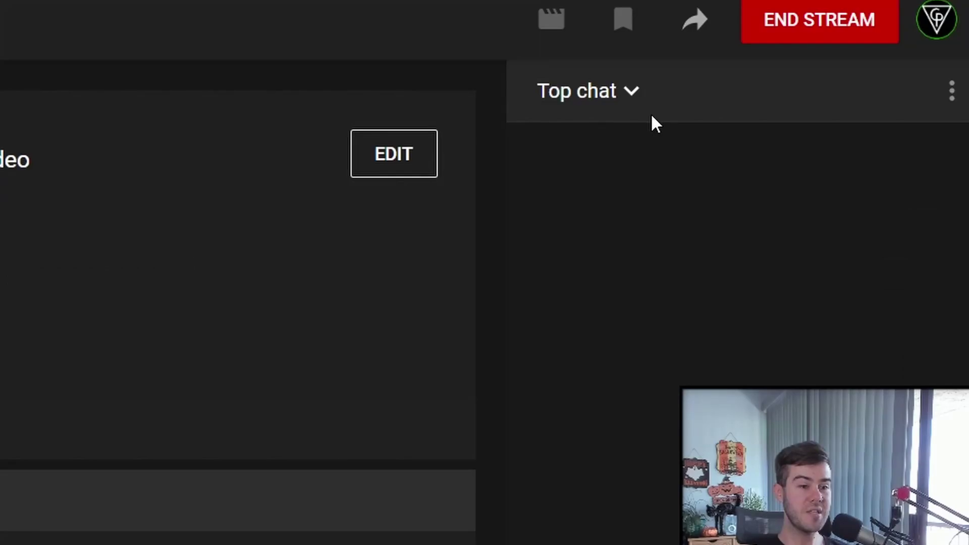
- End the live broadcast, then open its replay in the editor and add Trim & cut
left_click(805, 23)
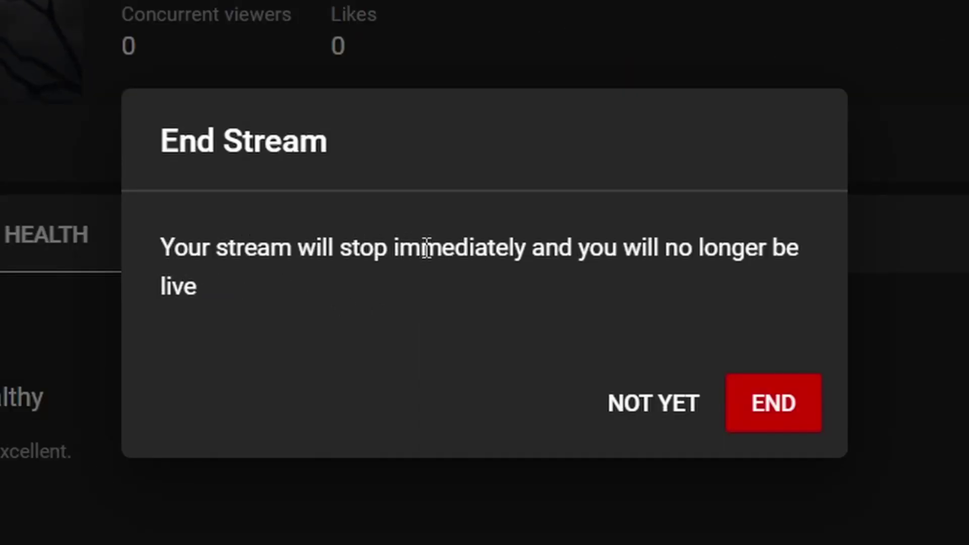
left_click(805, 407)
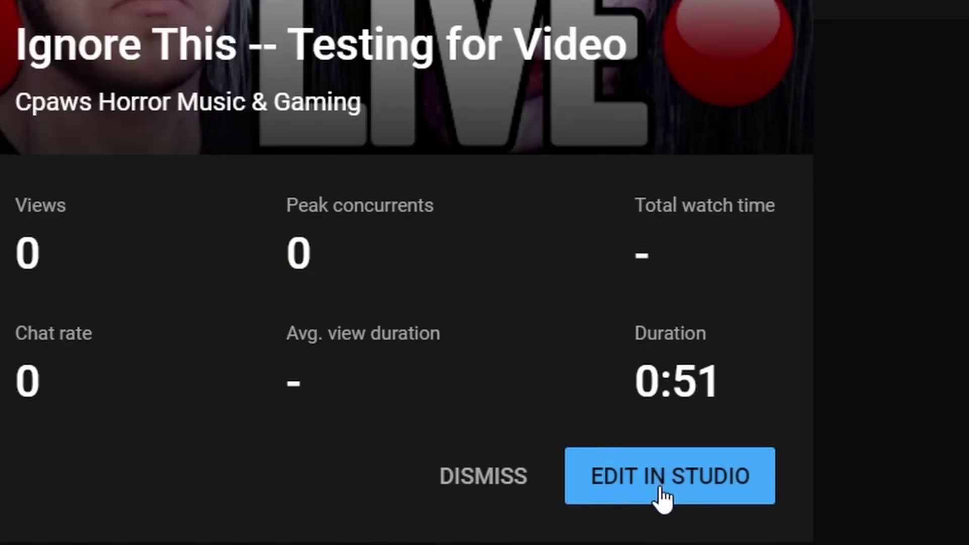
left_click(662, 489)
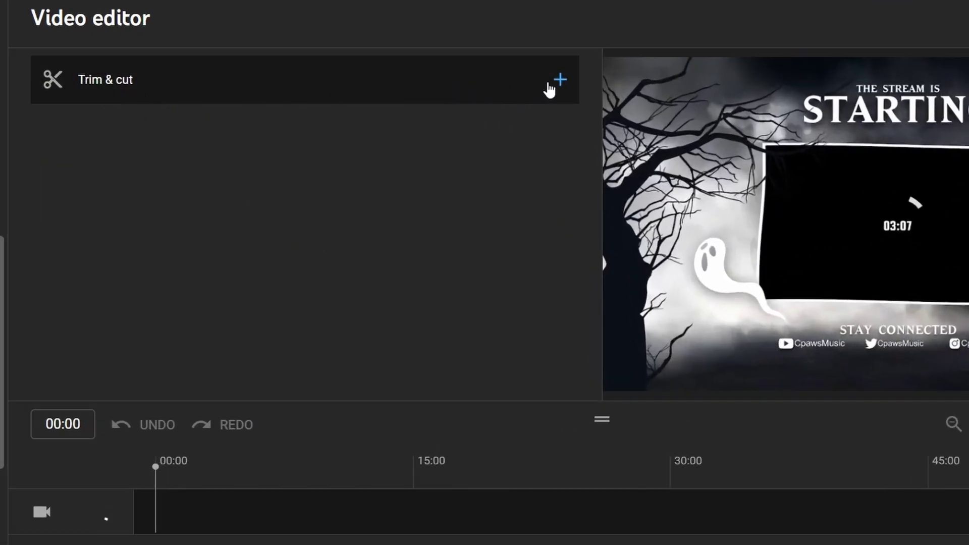
left_click(550, 87)
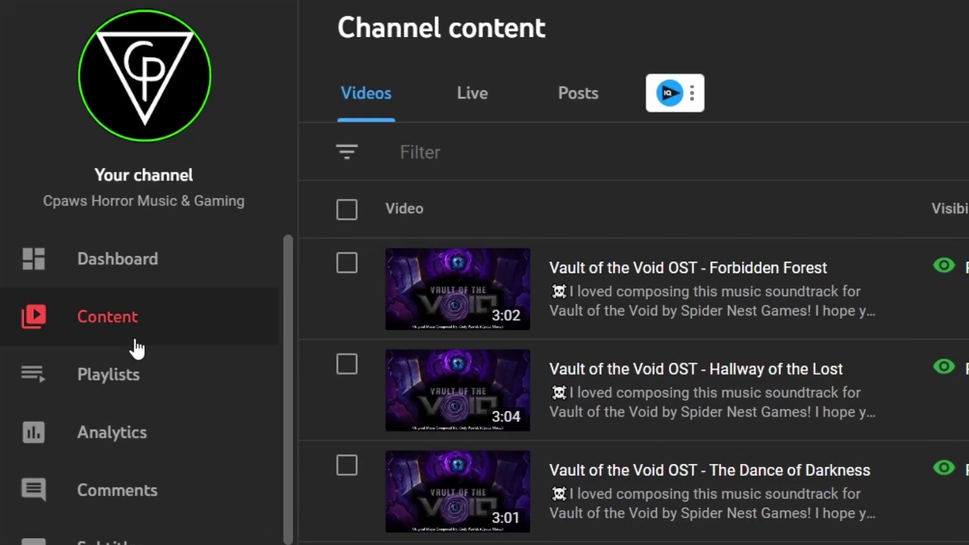
- On the Live tab, change the test replay's visibility from Unlisted to Public
left_click(473, 113)
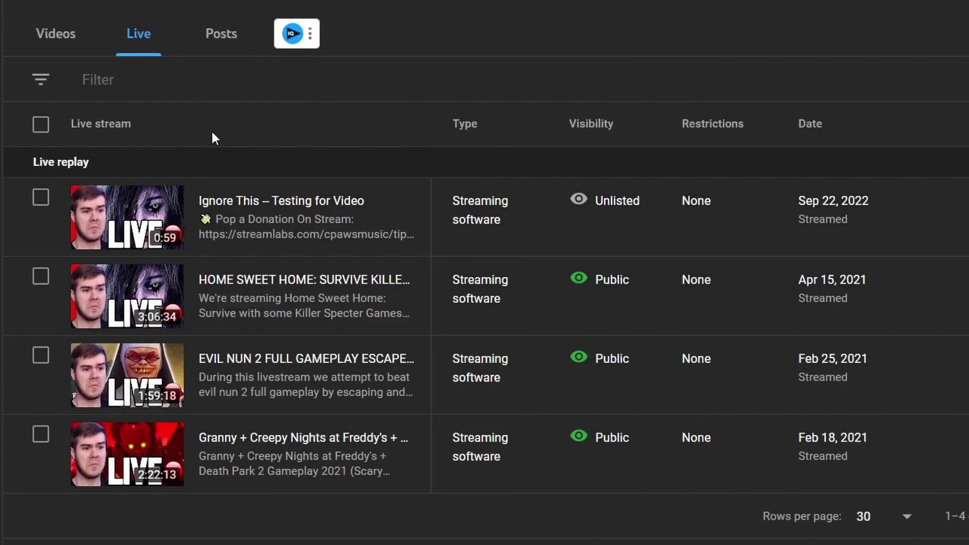
mouse_move(625, 212)
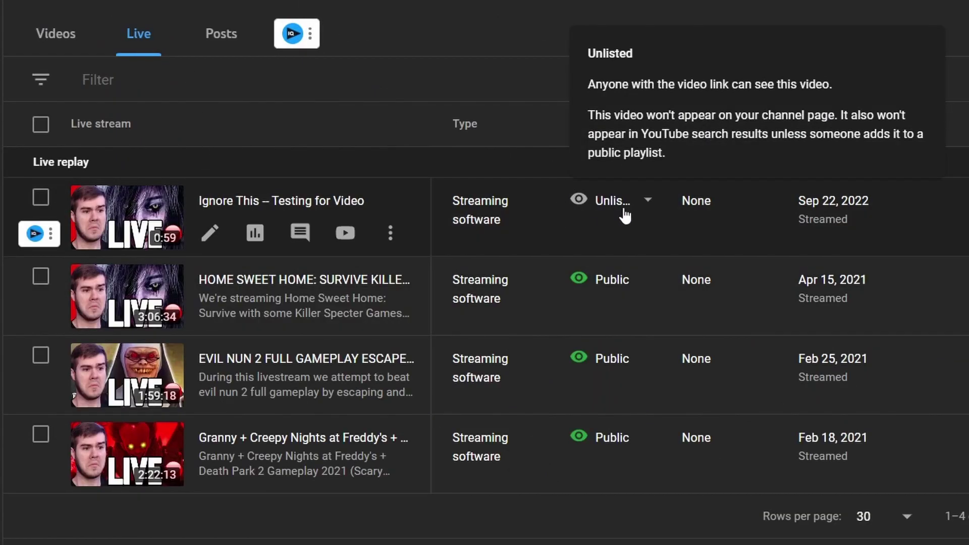
left_click(648, 204)
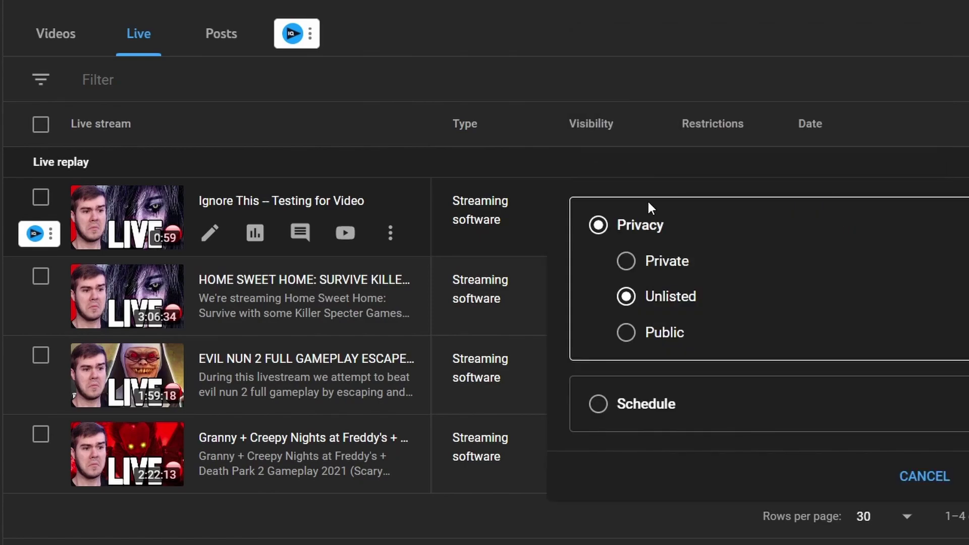
left_click(628, 337)
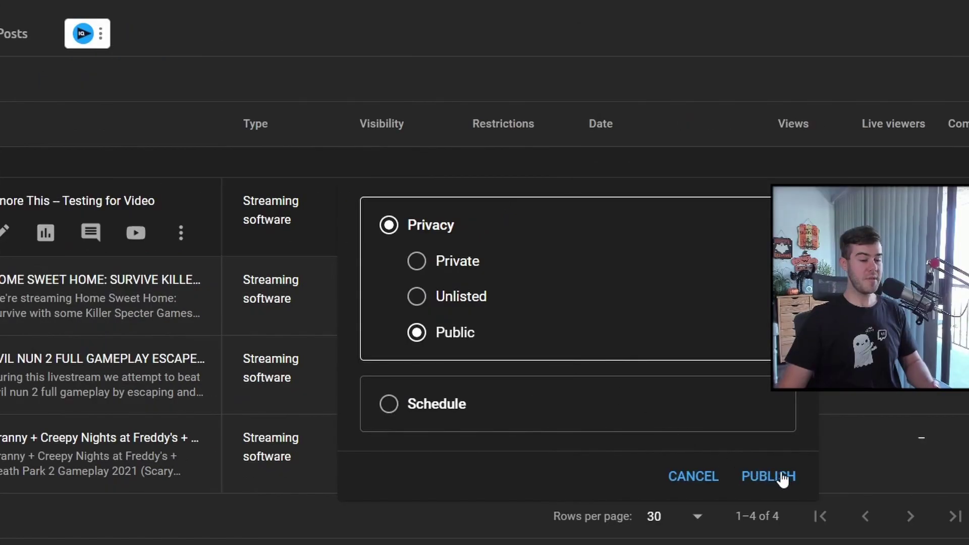